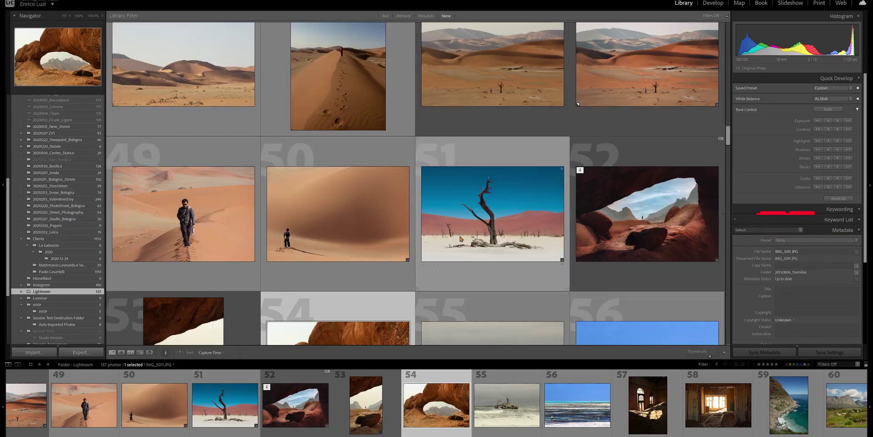
Step: Show the dune photo in Develop's Reference view with IMG_4937 as reference, then return to the grid
double_click(359, 219)
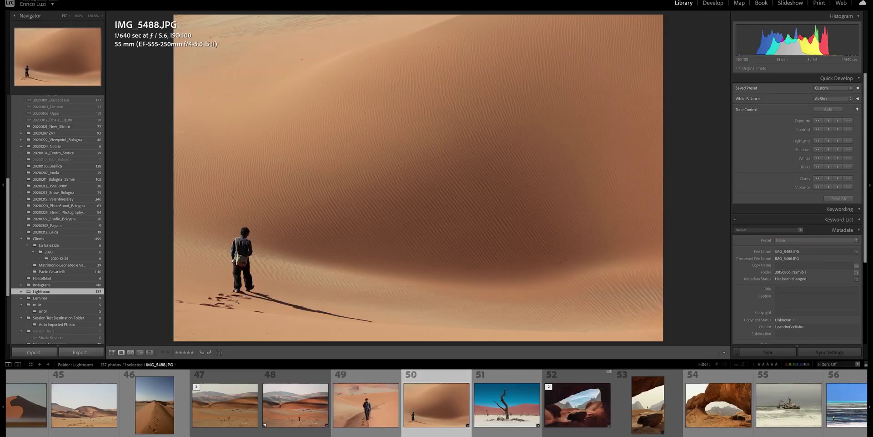
key(d)
key(shift+r)
drag(456, 375, 277, 182)
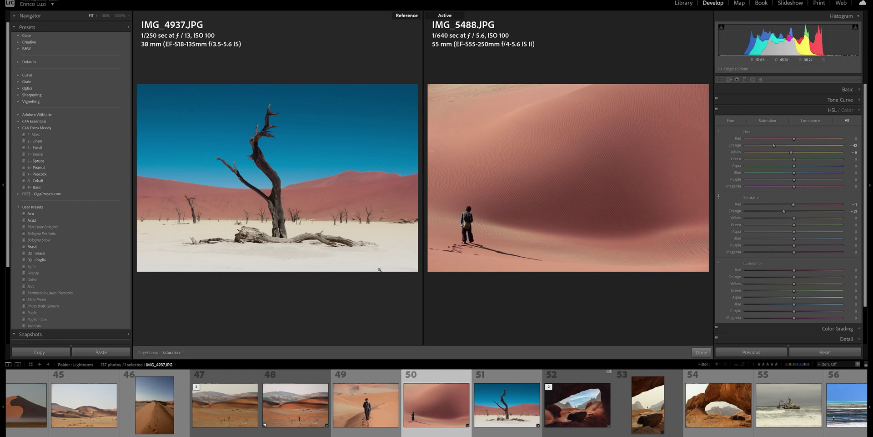
key(g)
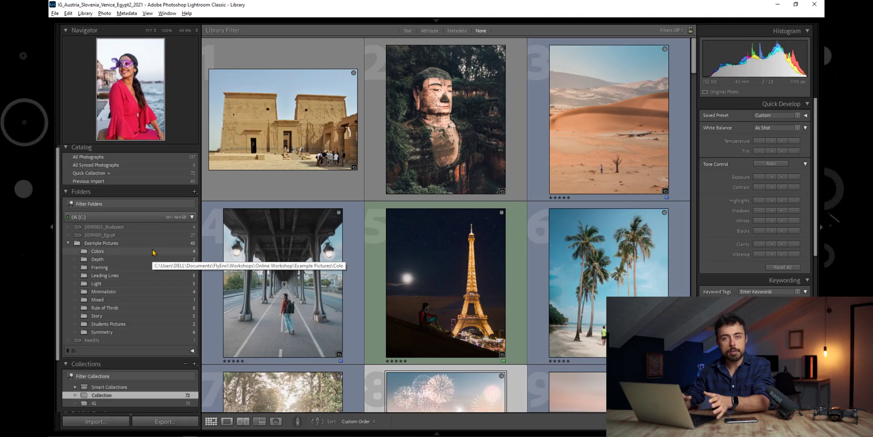
Step: Show the Example Pictures folder's photos and open the Sort order choices
click(105, 244)
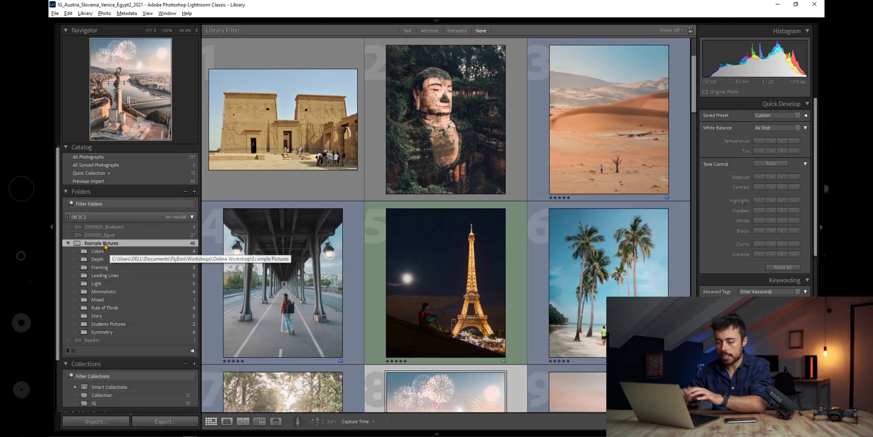
scroll(385, 247, down, 2)
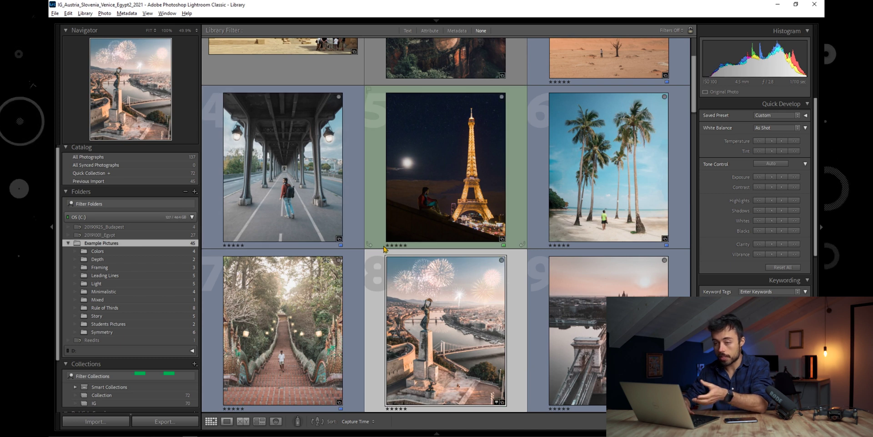
click(355, 421)
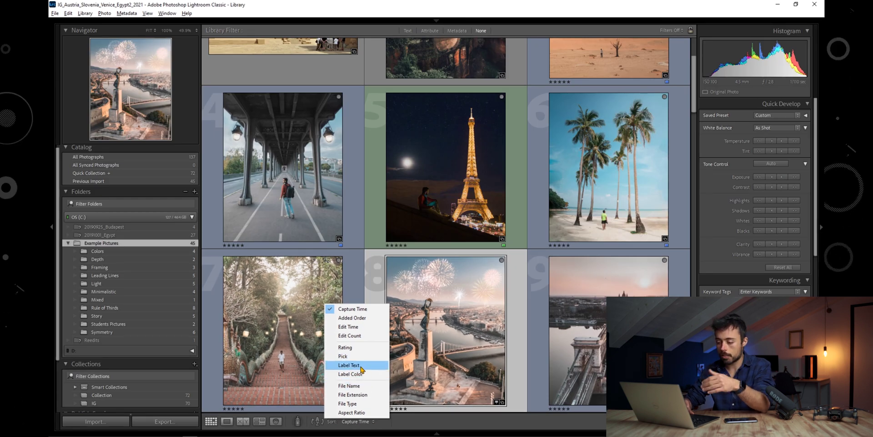
Step: Try dragging the Eiffel Tower night photo earlier, then dismiss the Cannot Reorder Photos warning
scroll(448, 291, up, 2)
click(450, 291)
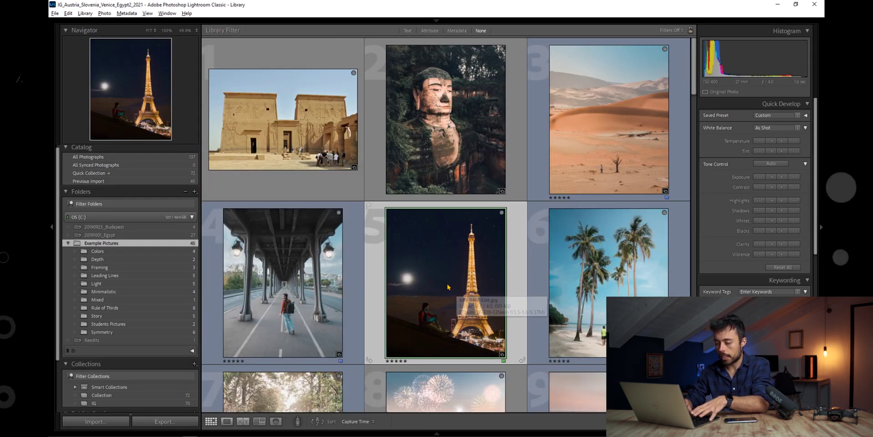
drag(445, 287, 186, 299)
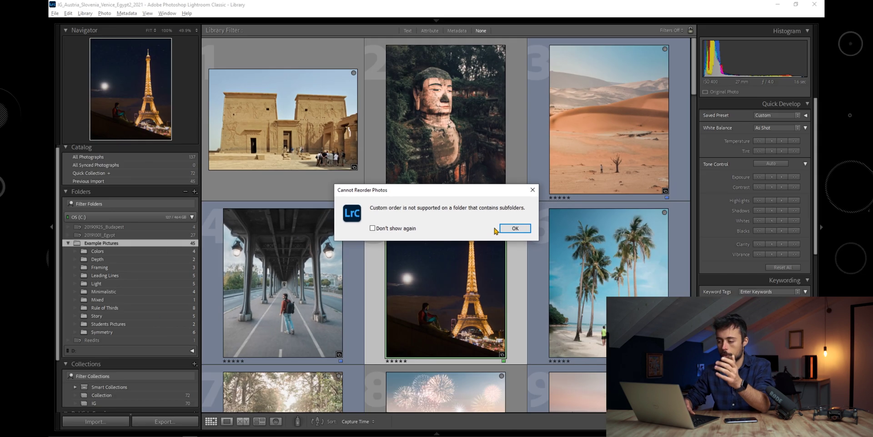
click(515, 228)
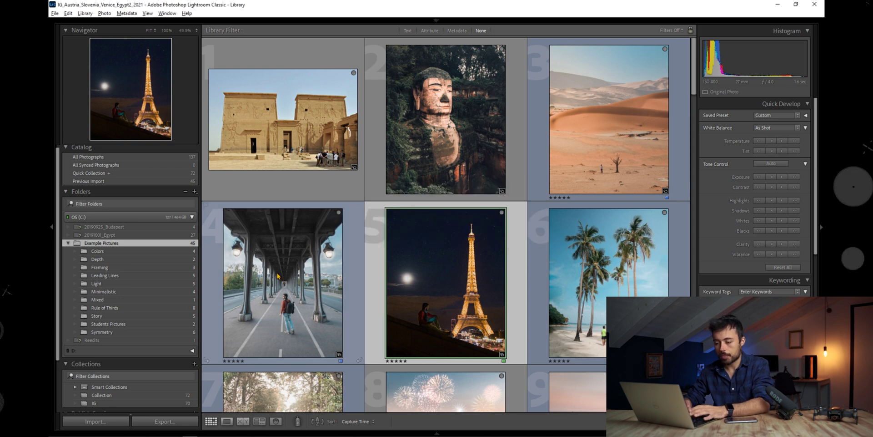
Step: Select all 45 Example Pictures photos and save them as a new collection named 'Test Collection'
scroll(274, 306, down, 2)
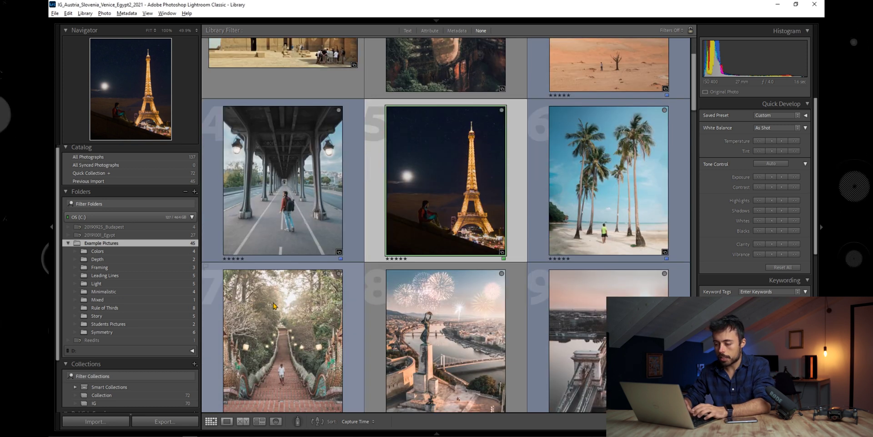
click(337, 231)
key(ctrl+a)
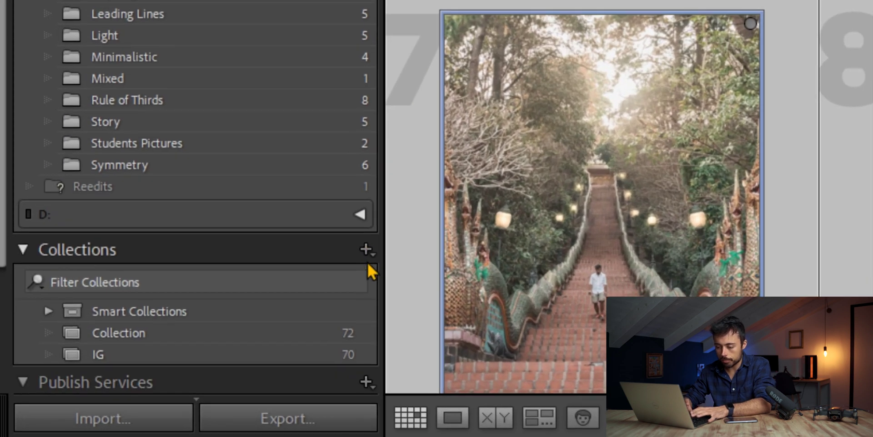
click(194, 366)
click(366, 250)
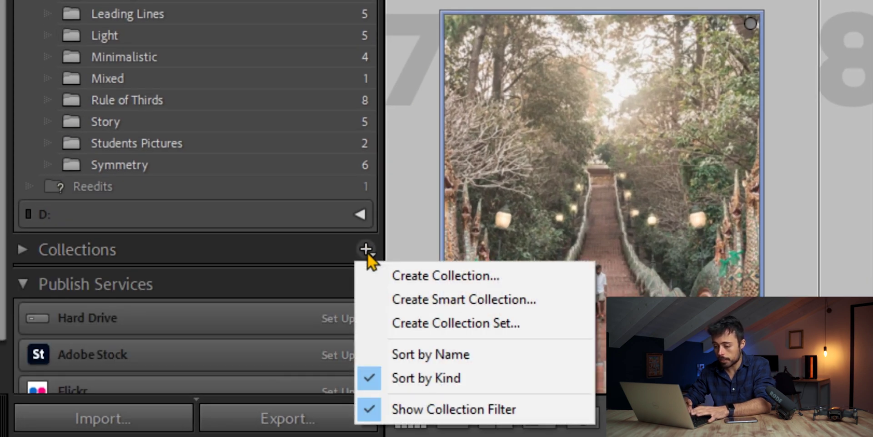
click(409, 274)
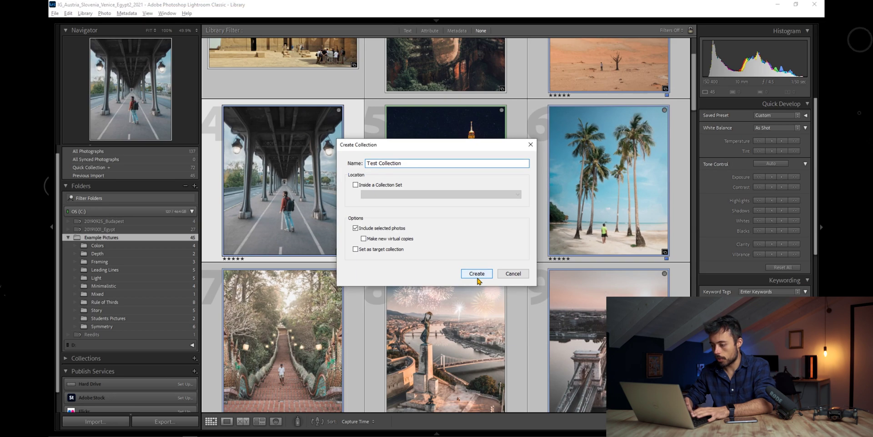
click(409, 388)
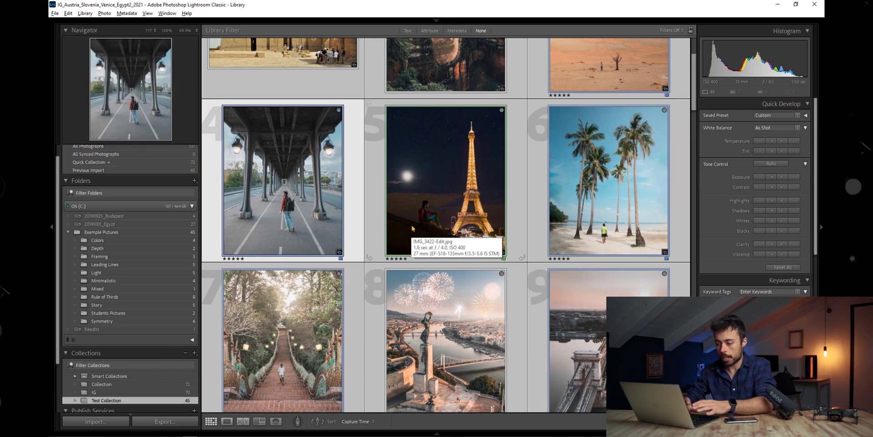
Step: Switch the collection to Custom Order and drag the Eiffel Tower night photo into third place
click(366, 421)
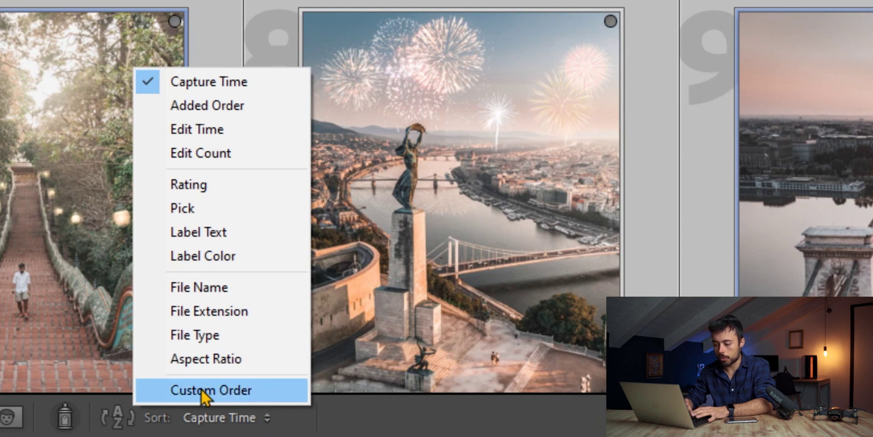
click(233, 396)
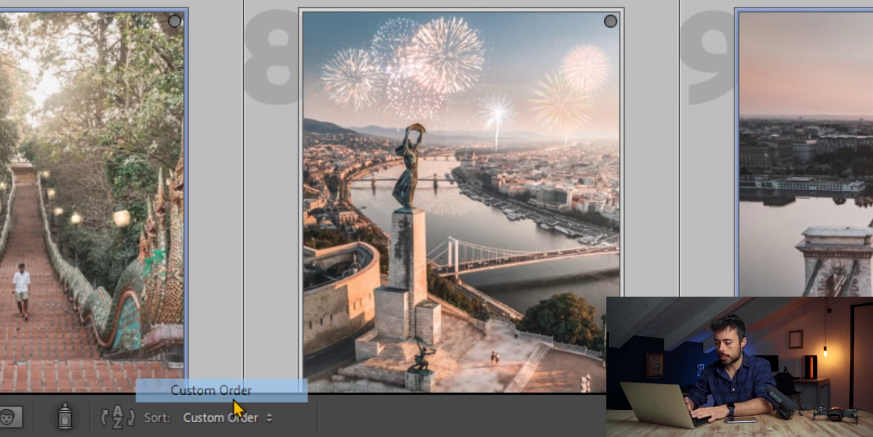
click(382, 224)
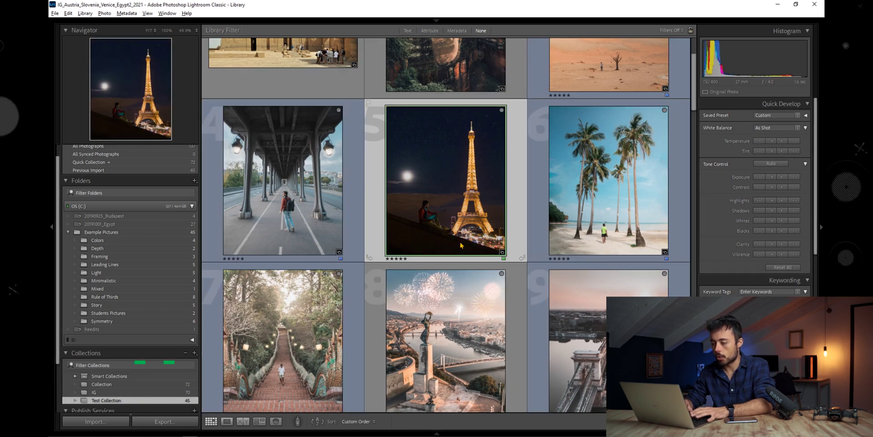
scroll(460, 245, up, 2)
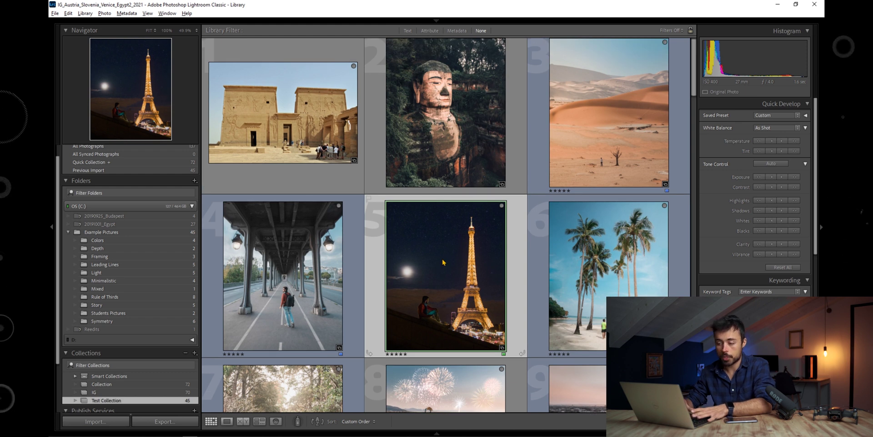
drag(443, 263, 338, 276)
drag(232, 280, 216, 283)
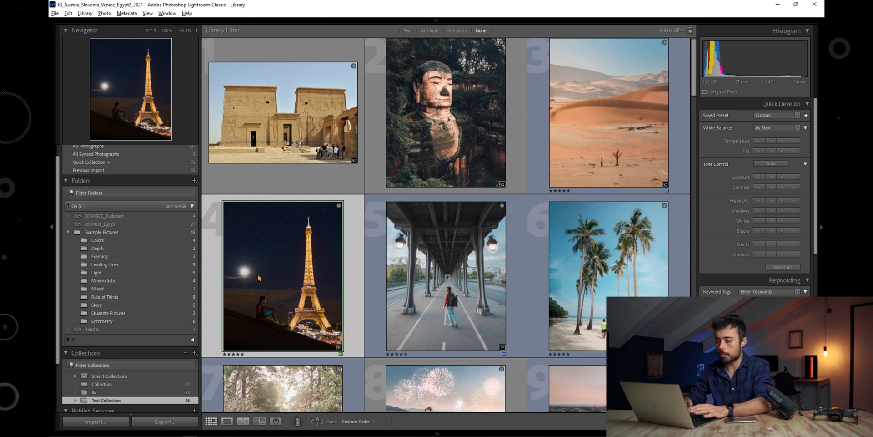
Step: Reorder more thumbnails: Buddha to slot 5, fireworks to slot 10, red-dress photo to slot 11
drag(478, 168, 524, 281)
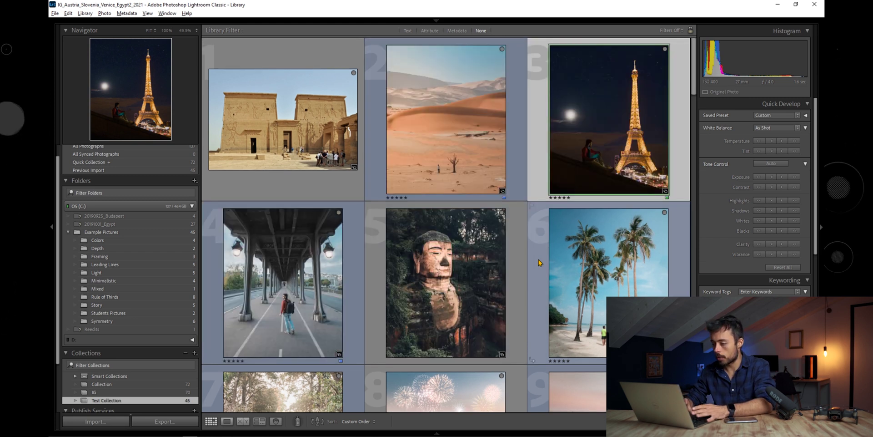
scroll(523, 287, down, 3)
drag(452, 218, 528, 318)
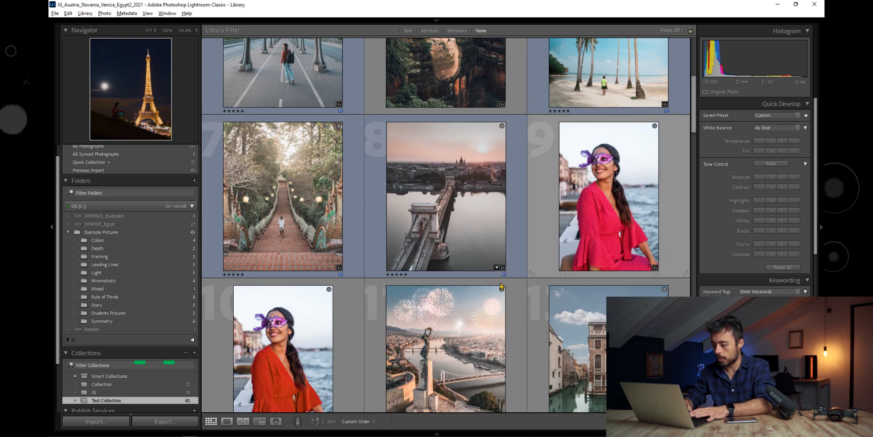
click(579, 337)
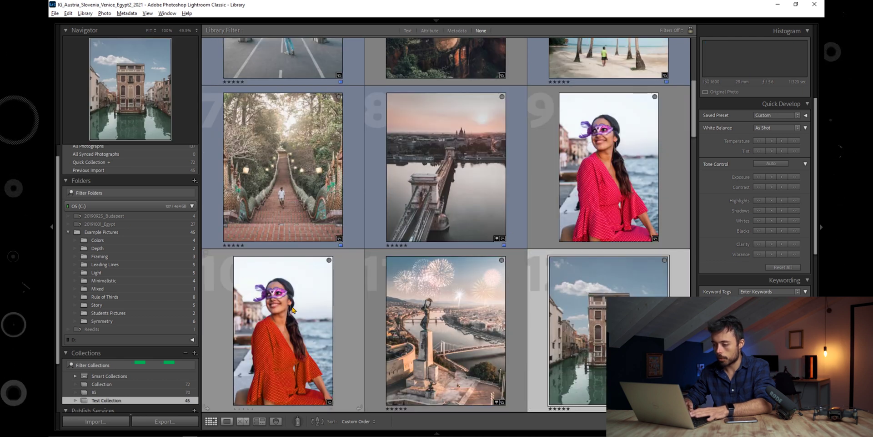
drag(282, 328, 523, 315)
scroll(457, 299, down, 6)
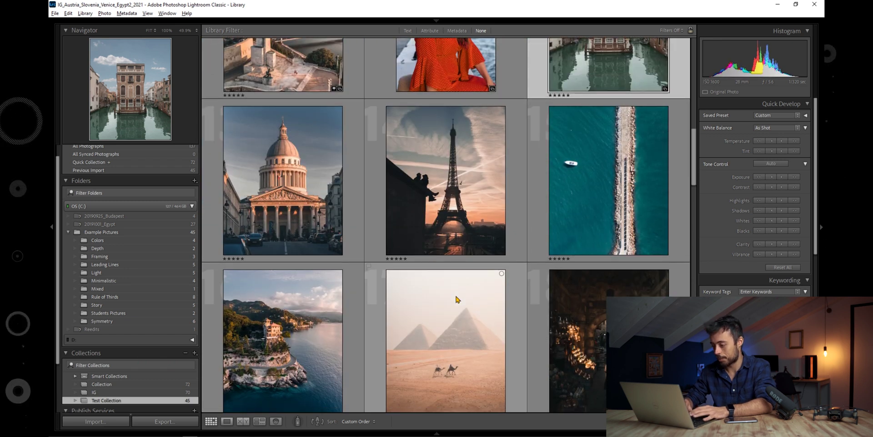
scroll(457, 299, up, 12)
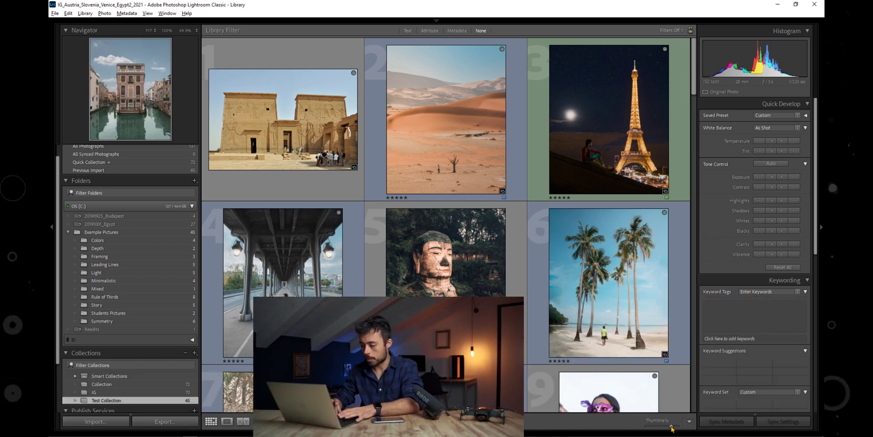
mouse_move(671, 426)
mouse_down()
mouse_move(660, 426)
mouse_move(668, 426)
mouse_up()
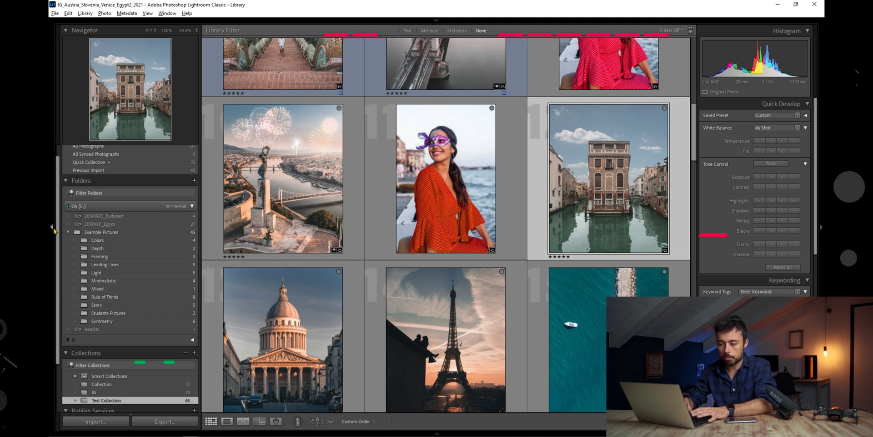
click(52, 228)
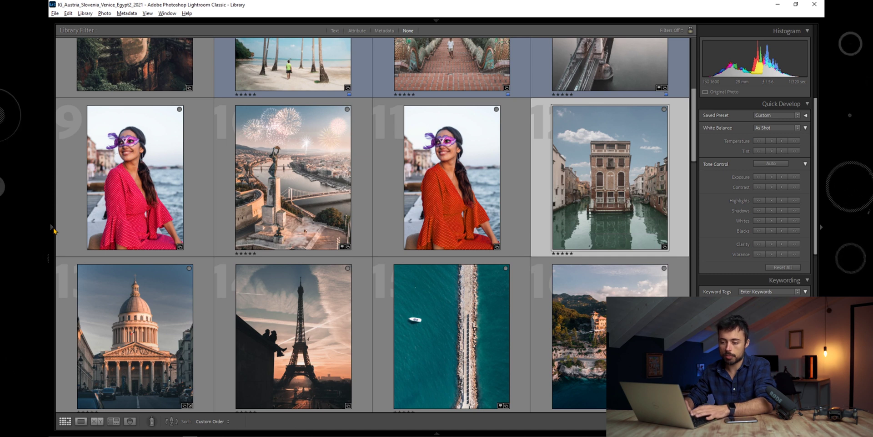
click(52, 230)
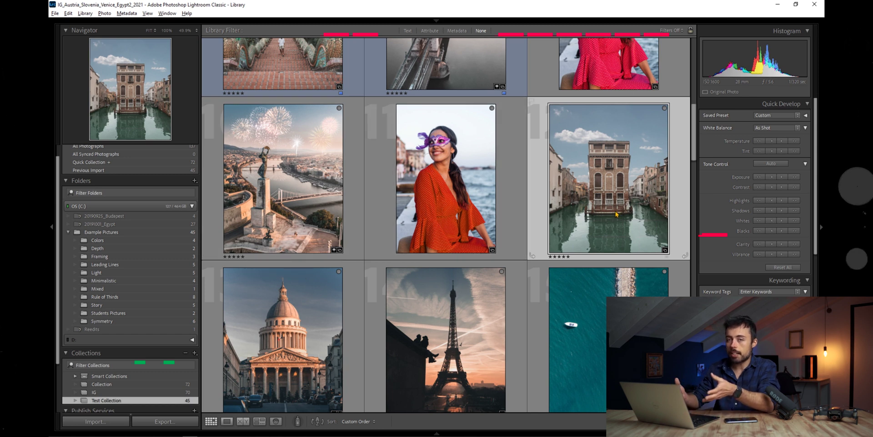
scroll(529, 293, up, 5)
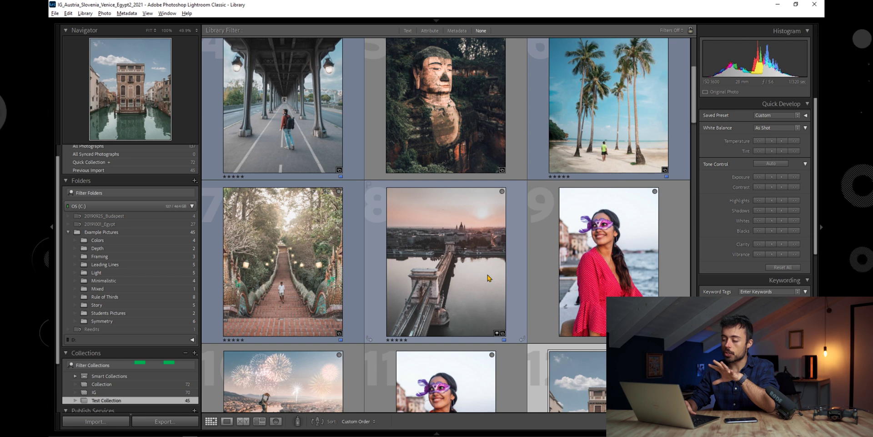
Step: Scroll up and down through the catalog's Library grid of thumbnails
scroll(487, 277, up, 2)
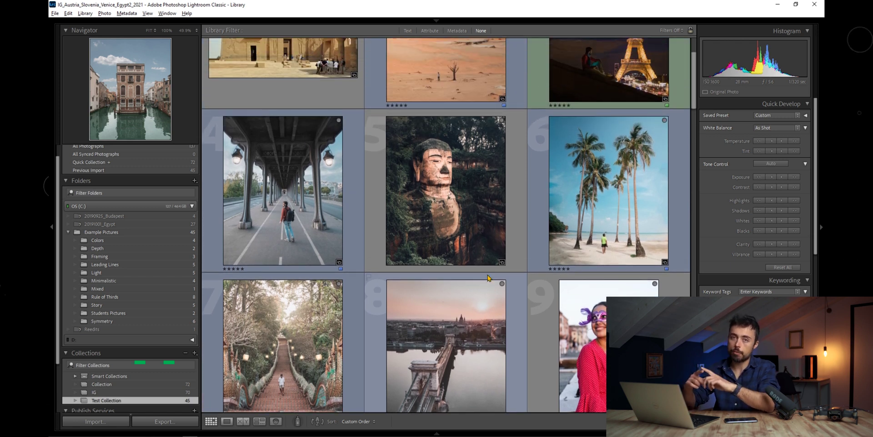
scroll(488, 277, down, 2)
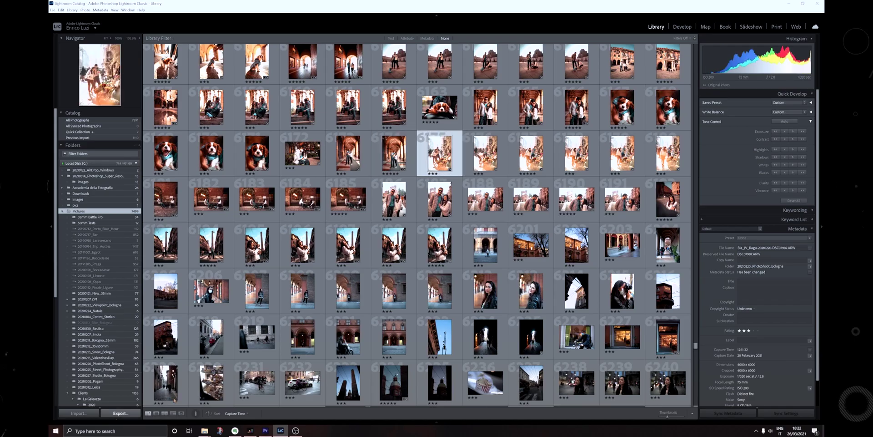
Step: Open the Export One File dialog and switch the Image Format from JPEG to DNG
key(ctrl+shift+e)
scroll(381, 182, down, 3)
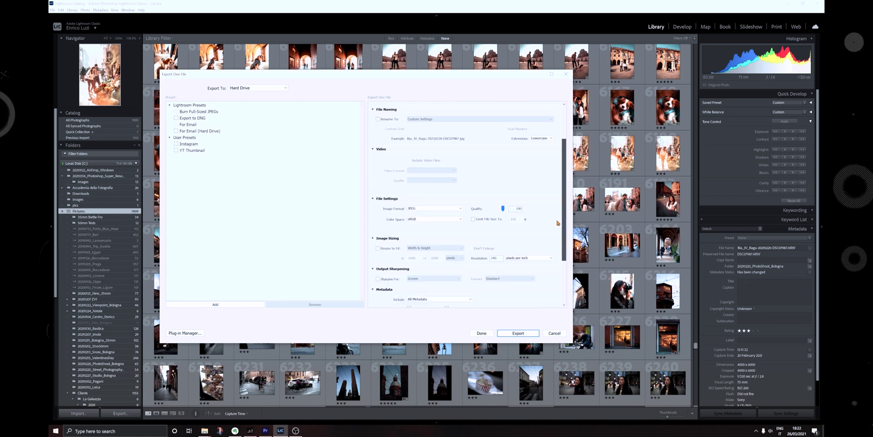
click(428, 202)
click(419, 234)
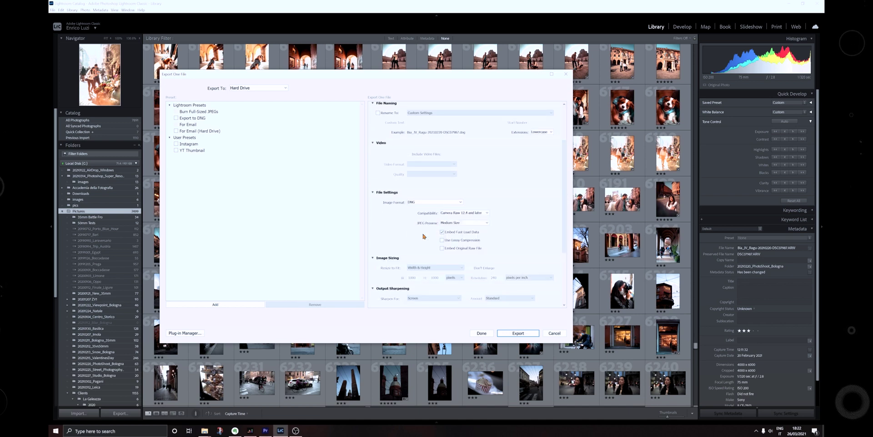